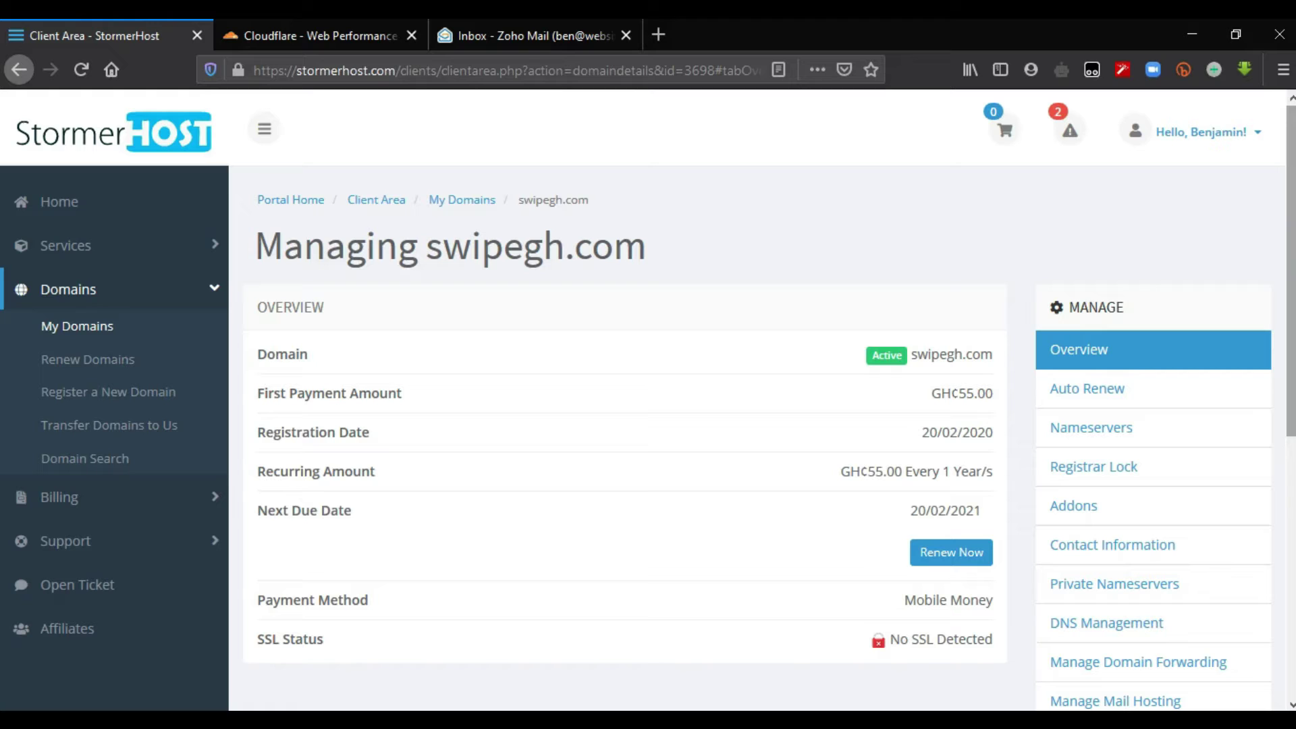
Step: Switch to Cloudflare and create a new account with the account e-mail and password
key("ctrl+Tab")
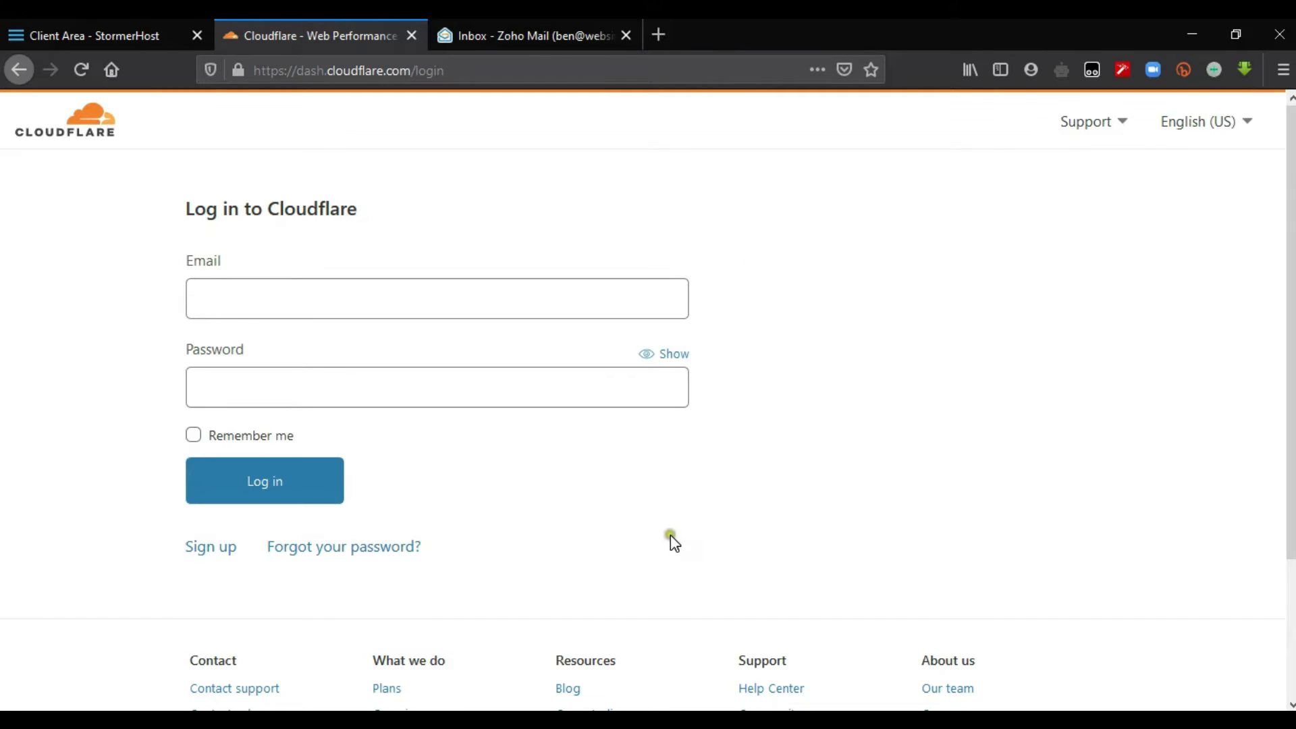
left_click(215, 548)
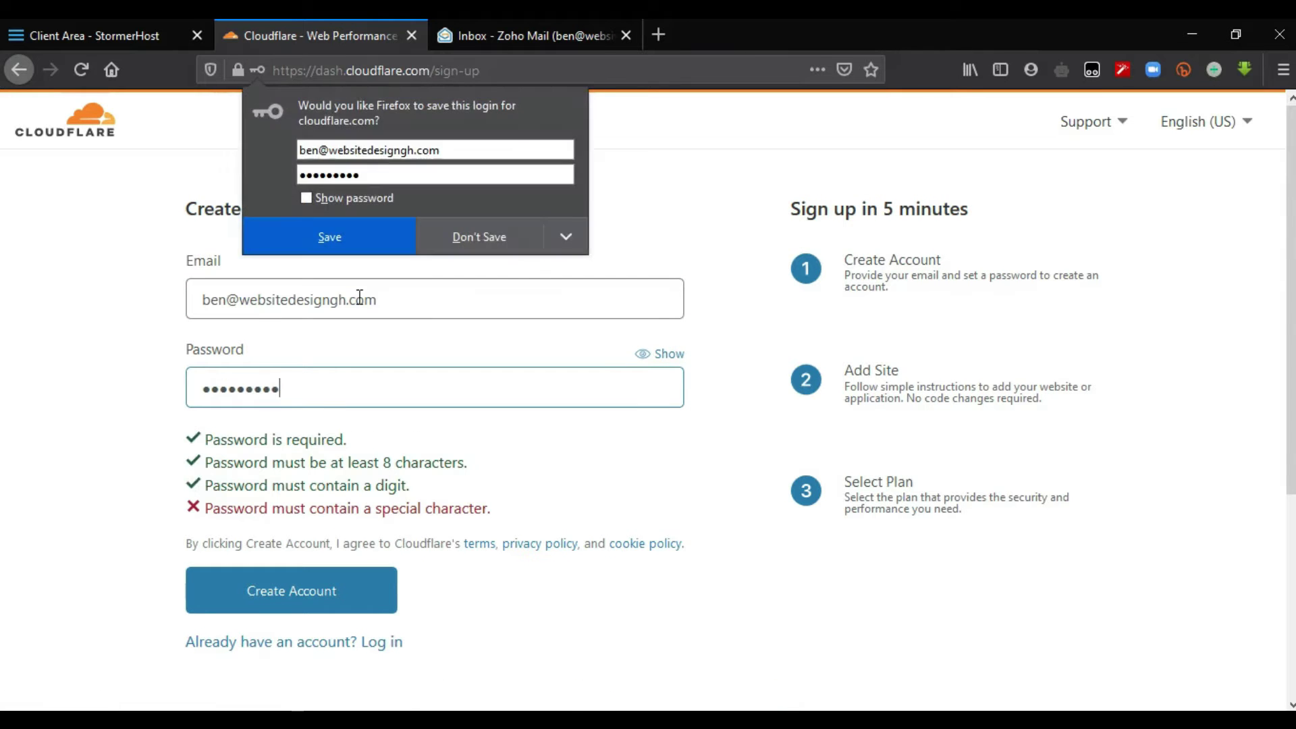
left_click(364, 604)
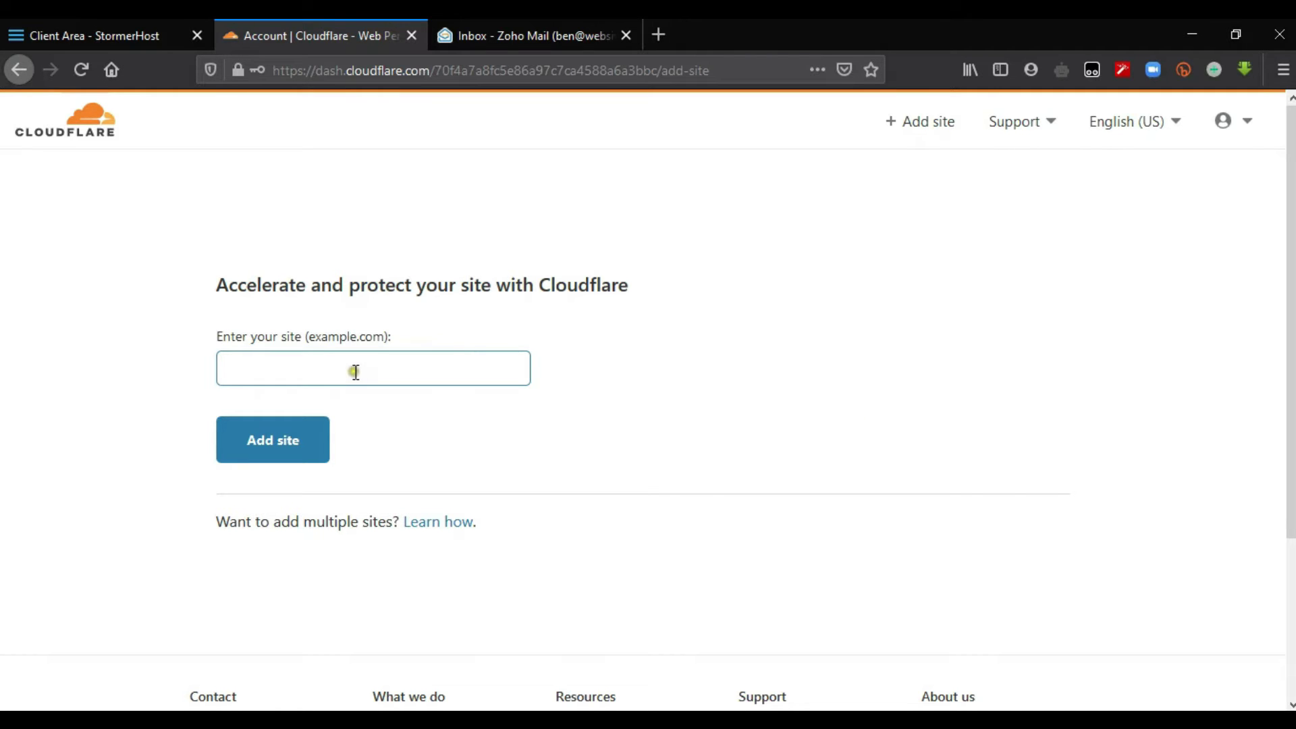
Step: Add the site swipegh.com to the new Cloudflare account
left_click(70, 20)
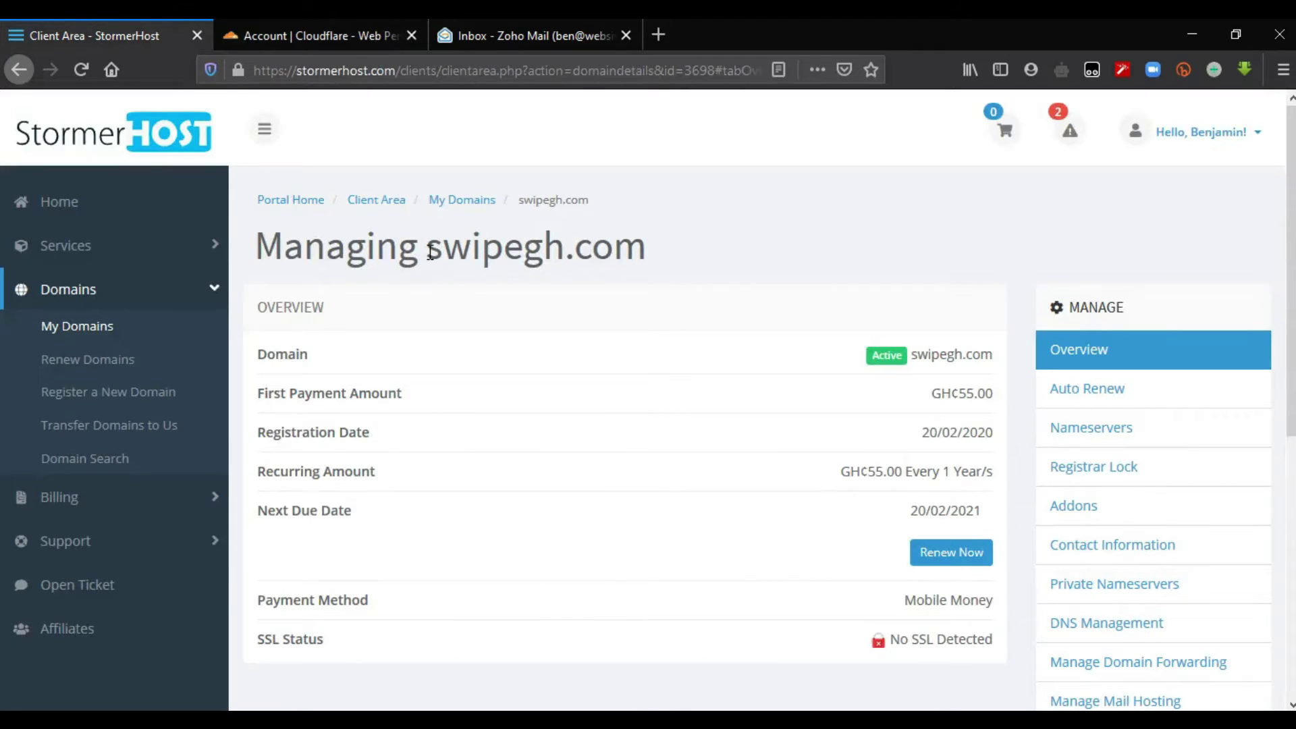
left_click(301, 21)
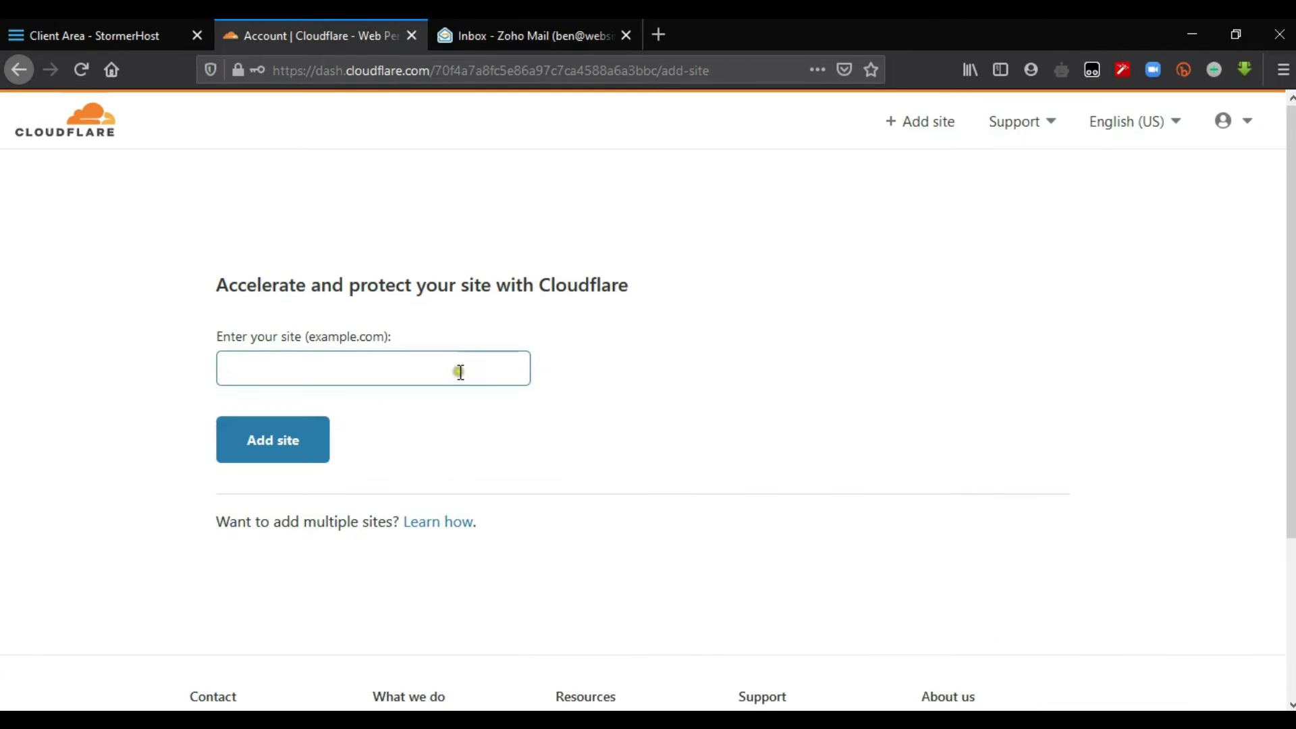
type("swipegh.com")
left_click(264, 463)
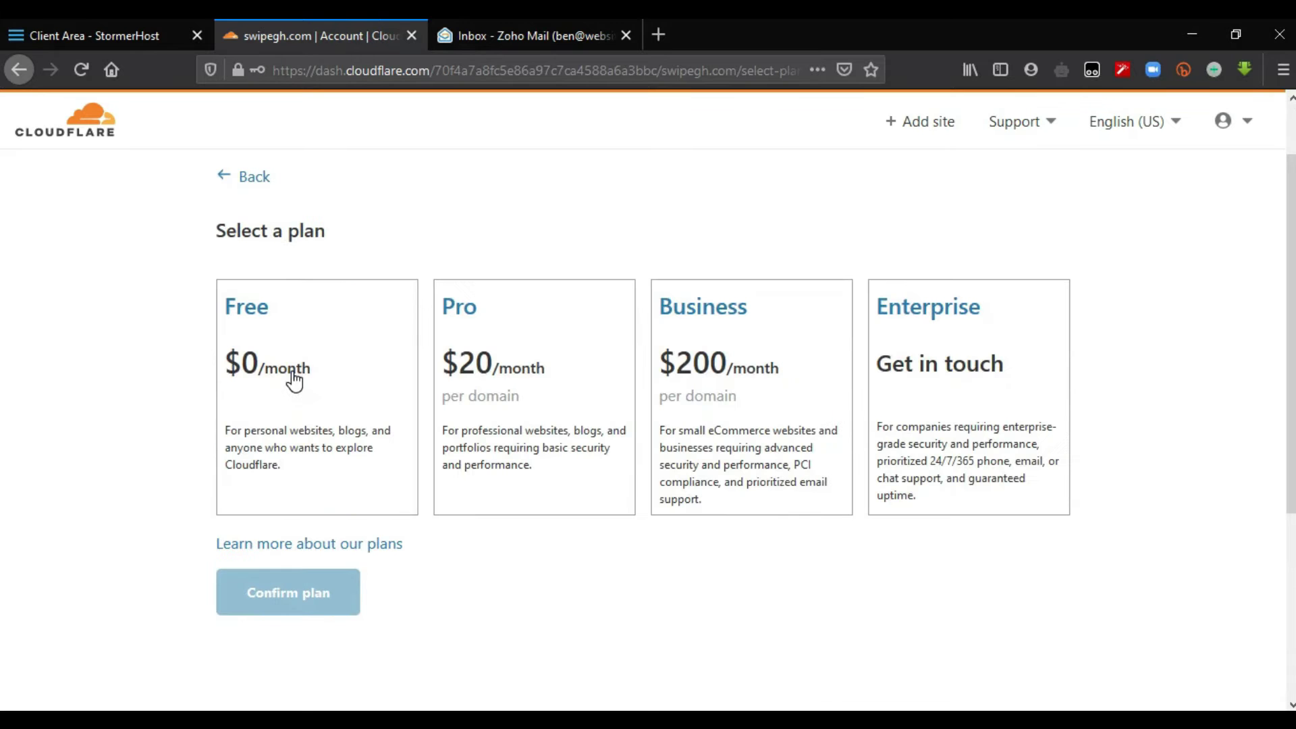
Step: Choose the Free plan for swipegh.com and continue past the DNS records without adding any
left_click(294, 380)
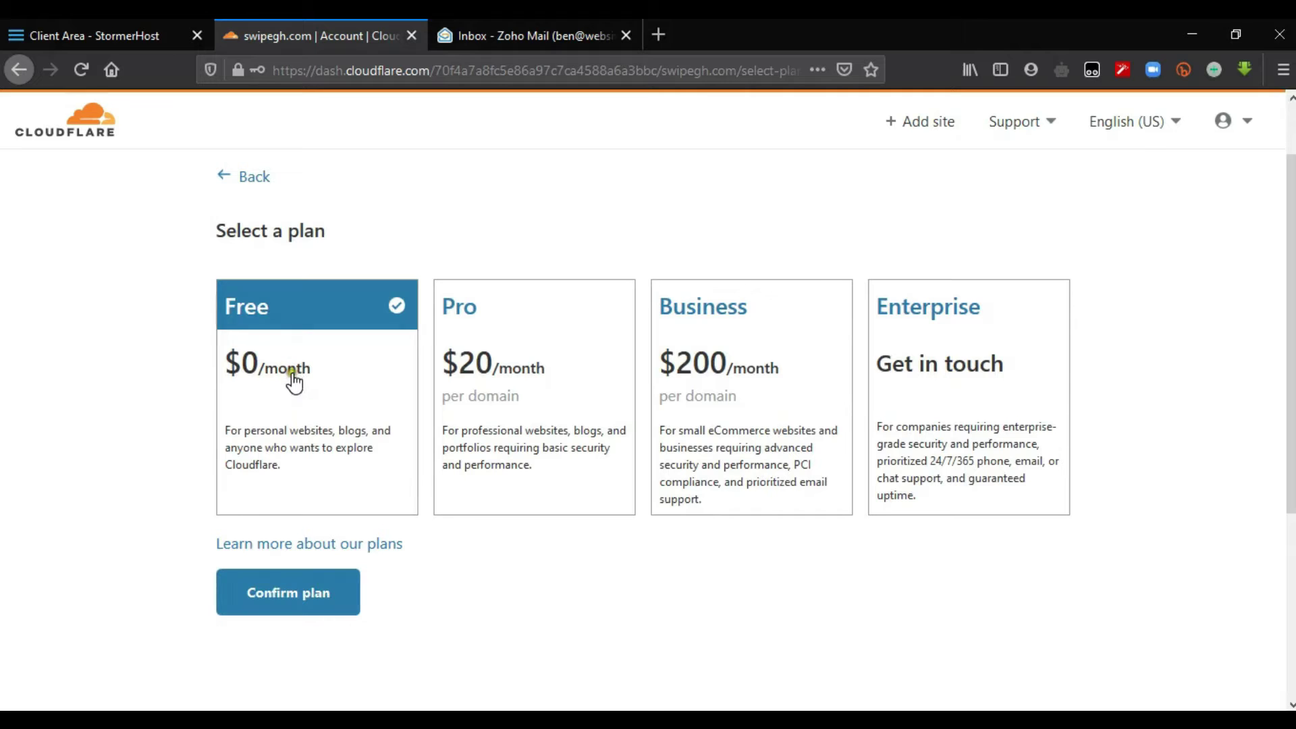
left_click(321, 592)
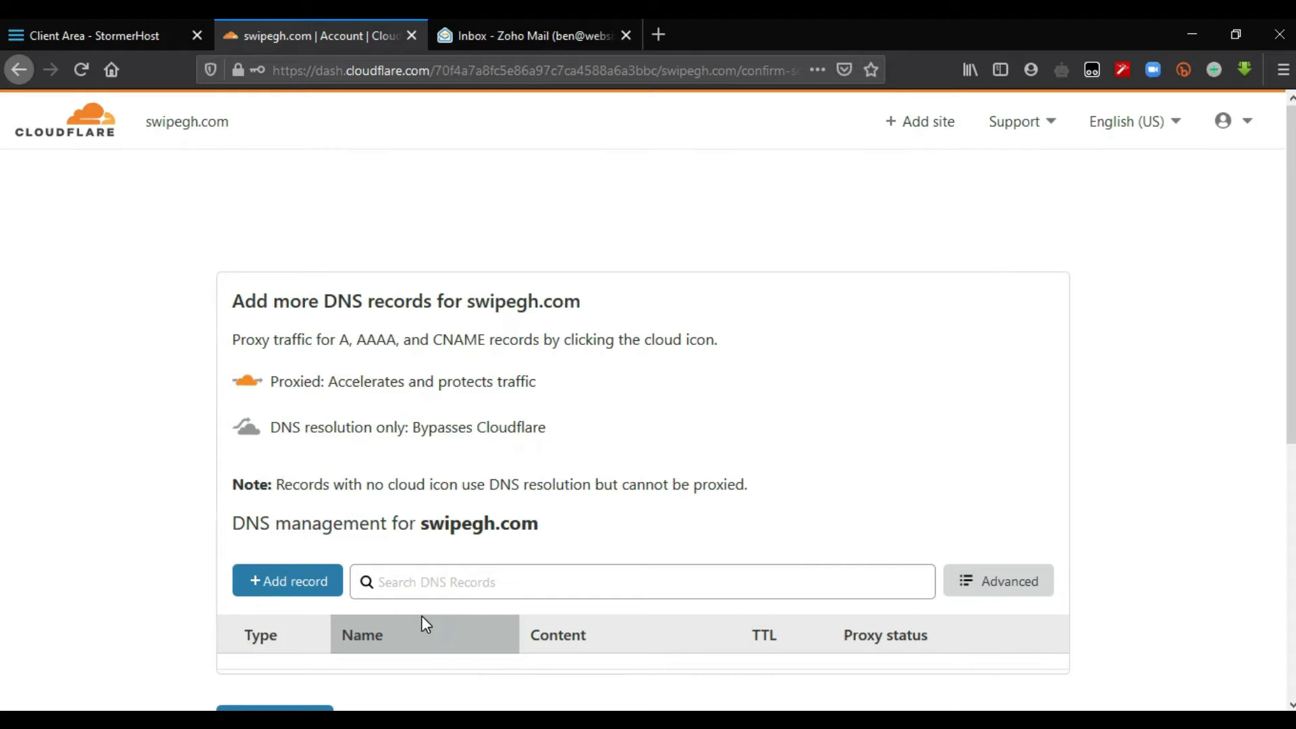
scroll(642, 432, "down", 2)
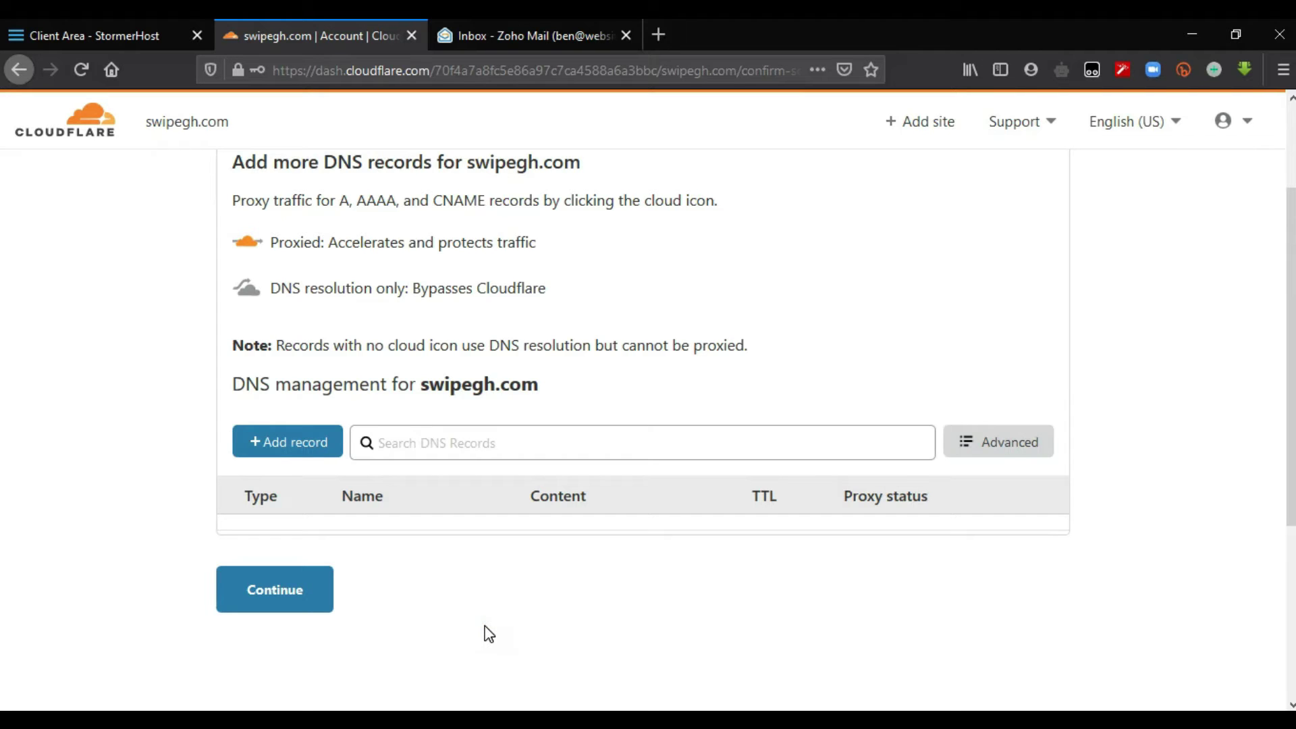
scroll(816, 506, "down", 2)
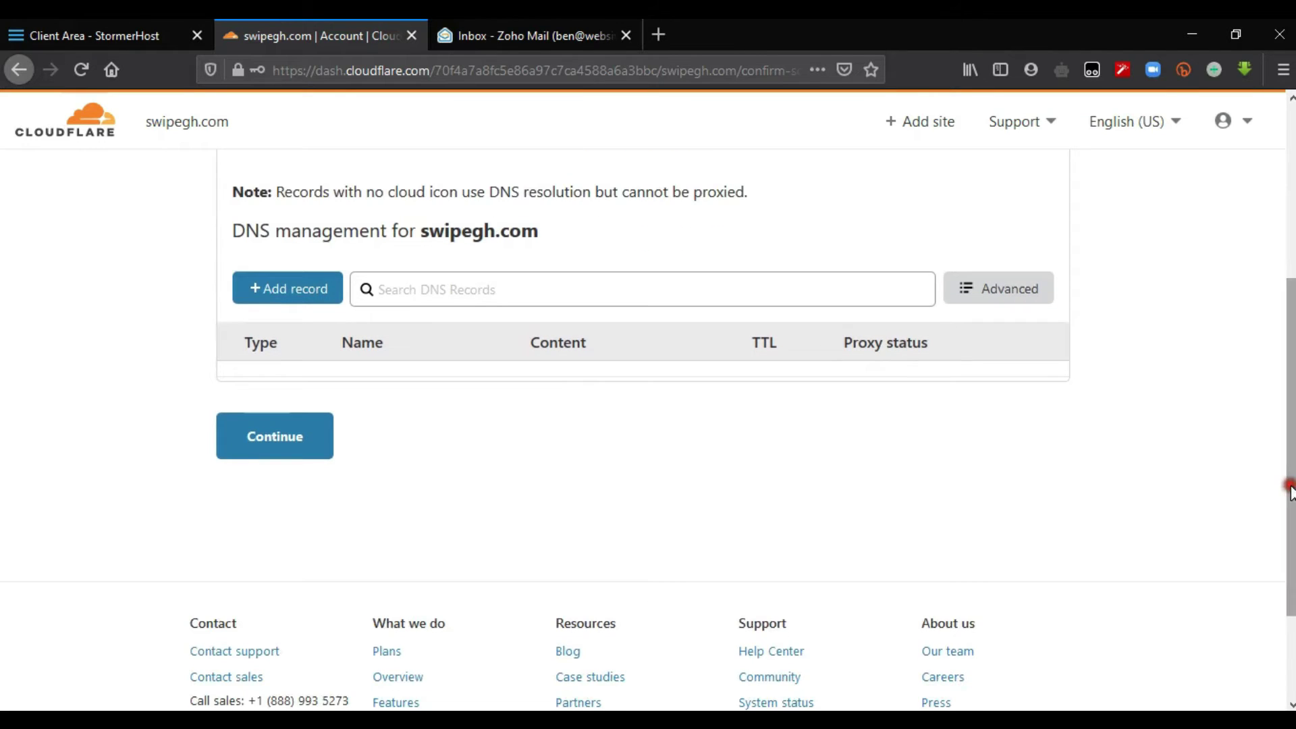
left_click(289, 439)
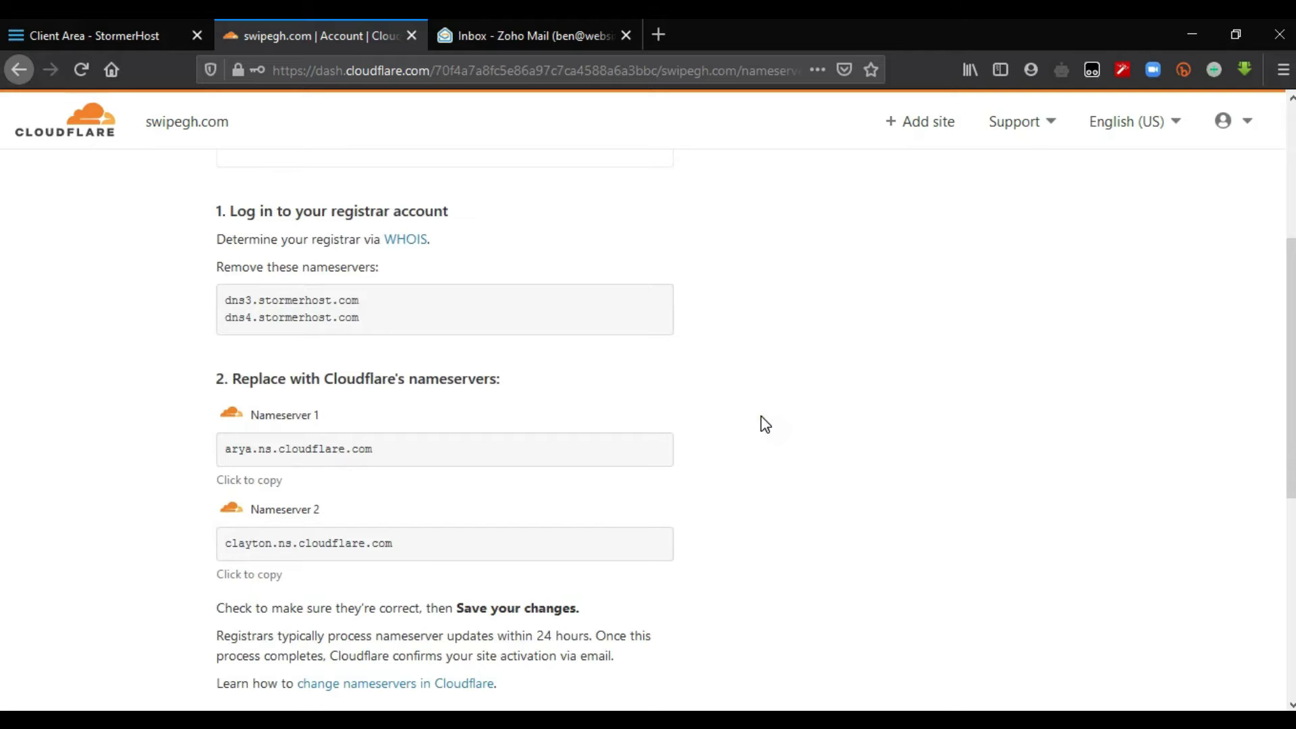
Step: Copy the first assigned Cloudflare nameserver, arya.ns.cloudflare.com, from the replacement instructions
key("ctrl+shift+Tab")
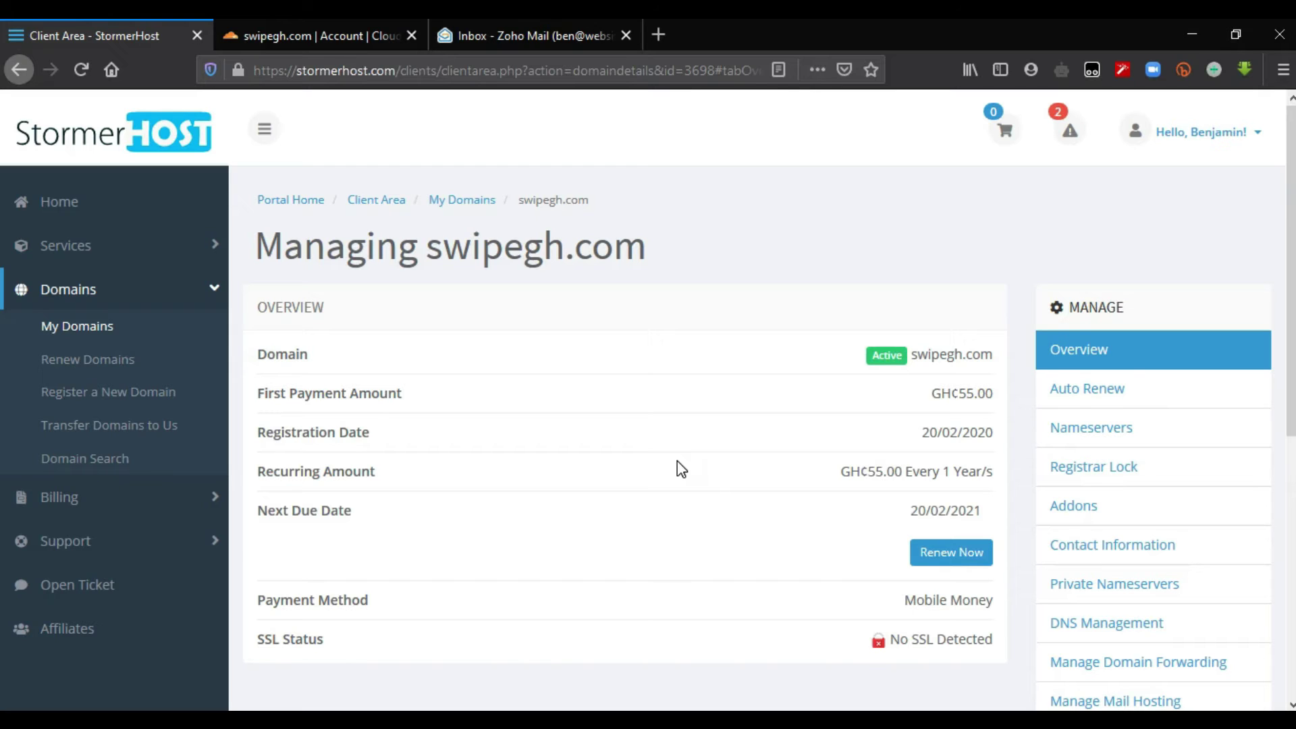
left_click(326, 23)
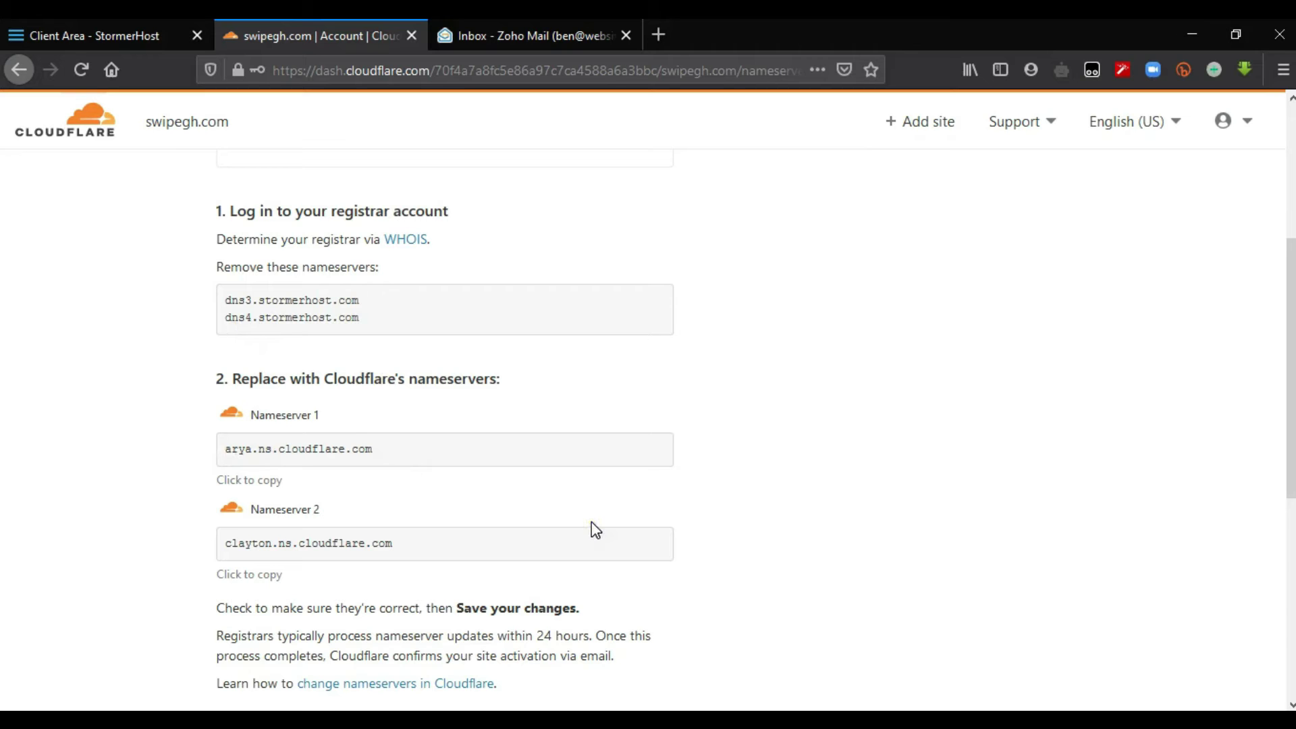
left_click_drag(376, 449, 225, 449)
key("ctrl+c")
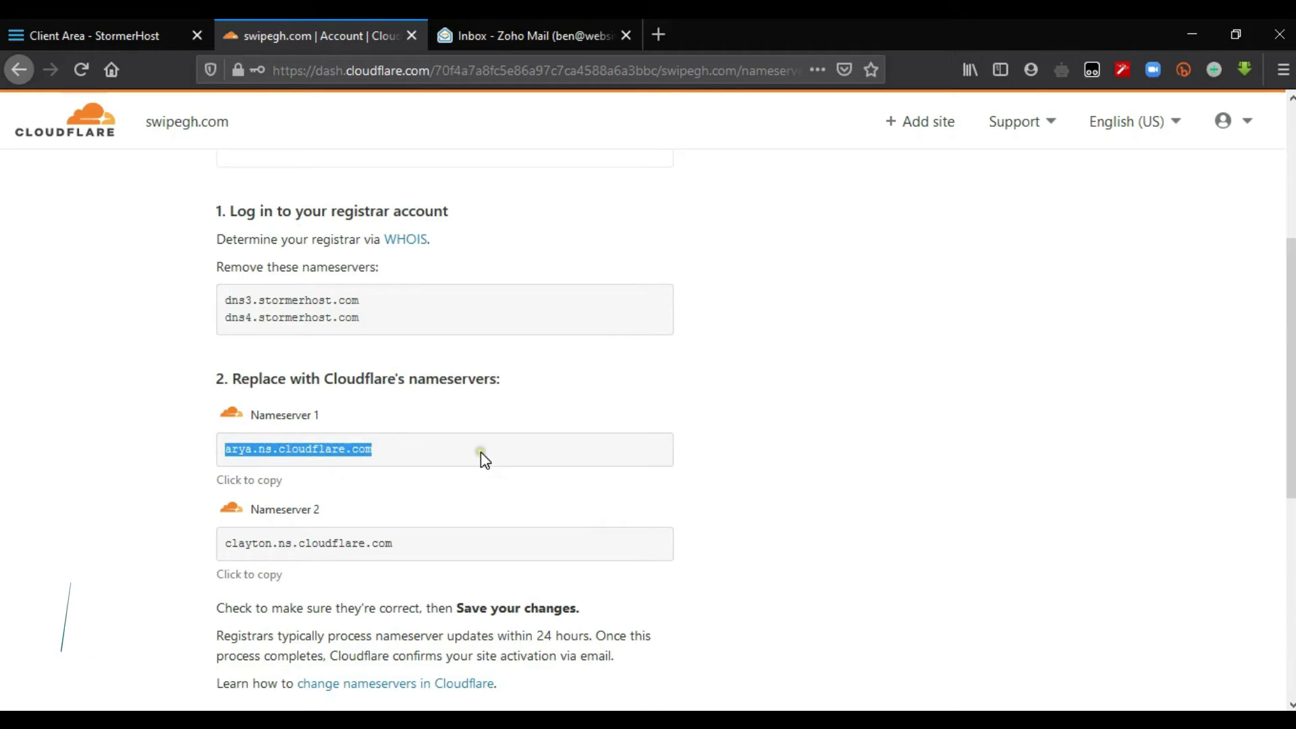
Step: In the StormerHost client area, switch swipegh.com to custom nameservers and set Nameserver 1 to arya.ns.cloudflare.com
left_click(102, 19)
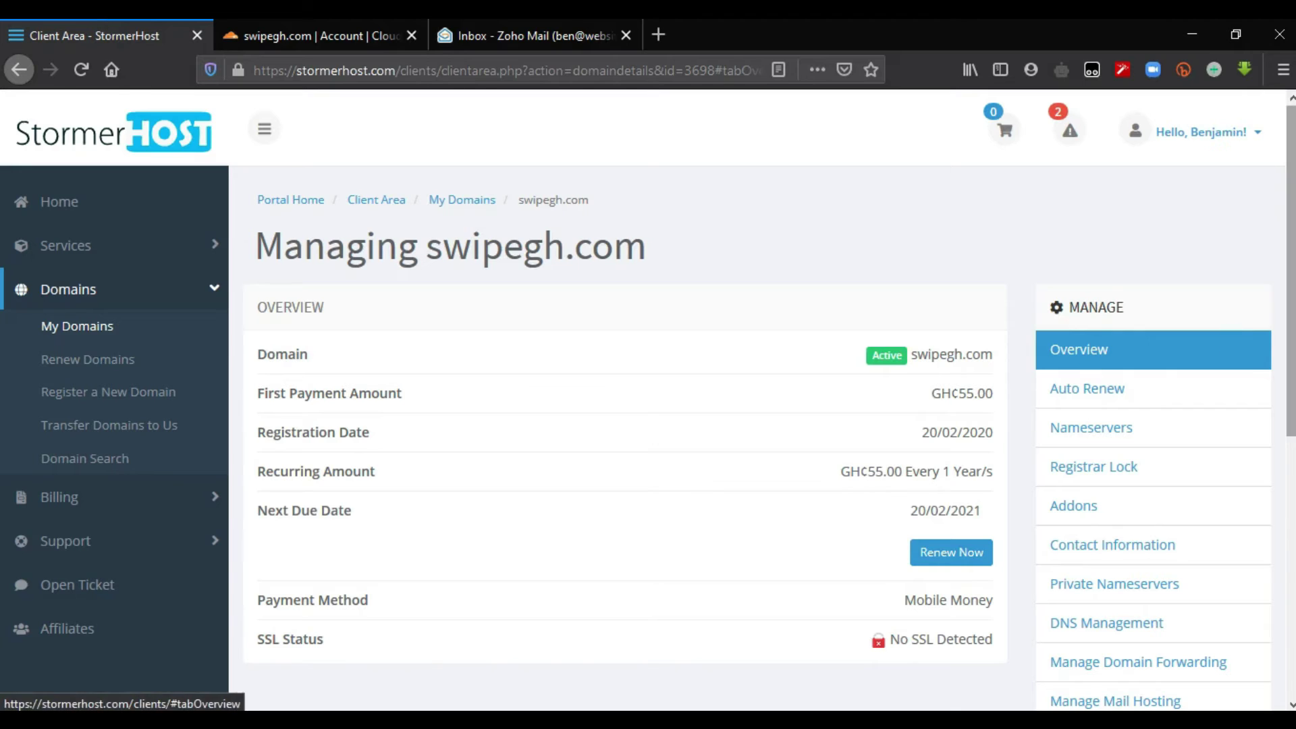
scroll(666, 440, "down", 2)
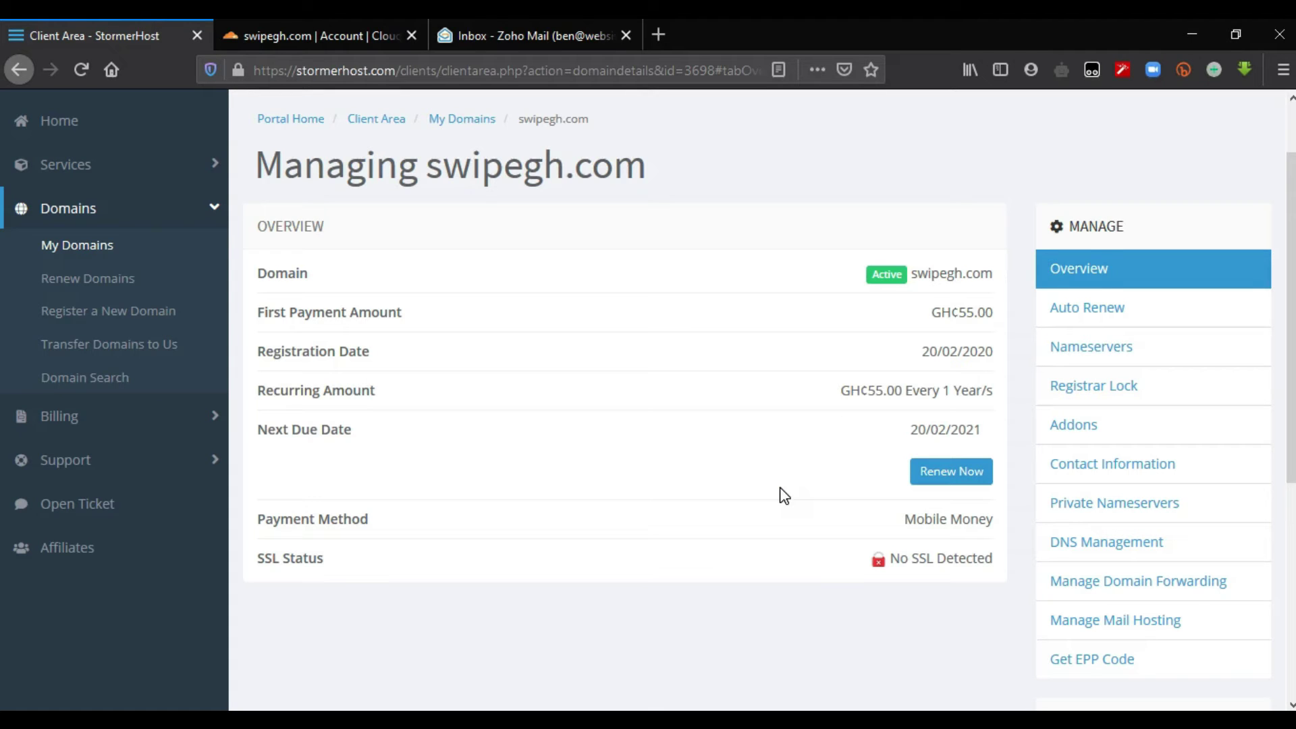
left_click(1131, 351)
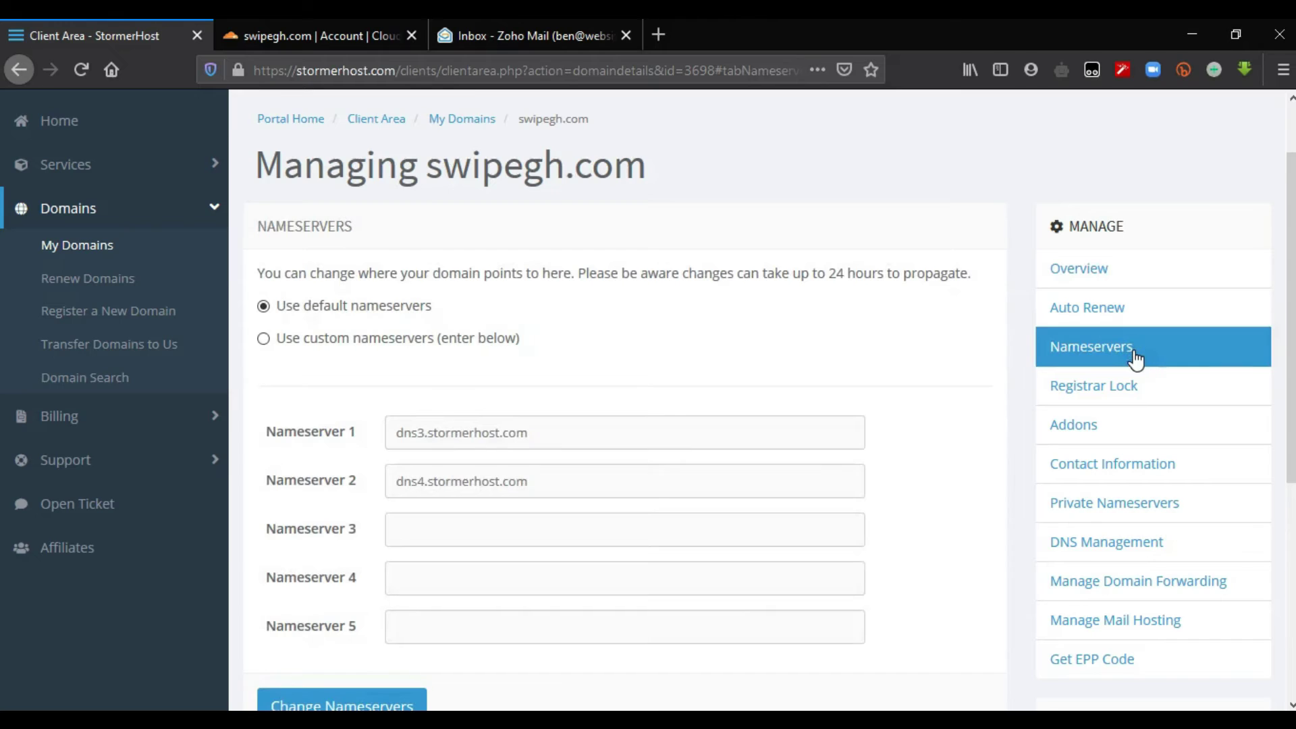
left_click(476, 281)
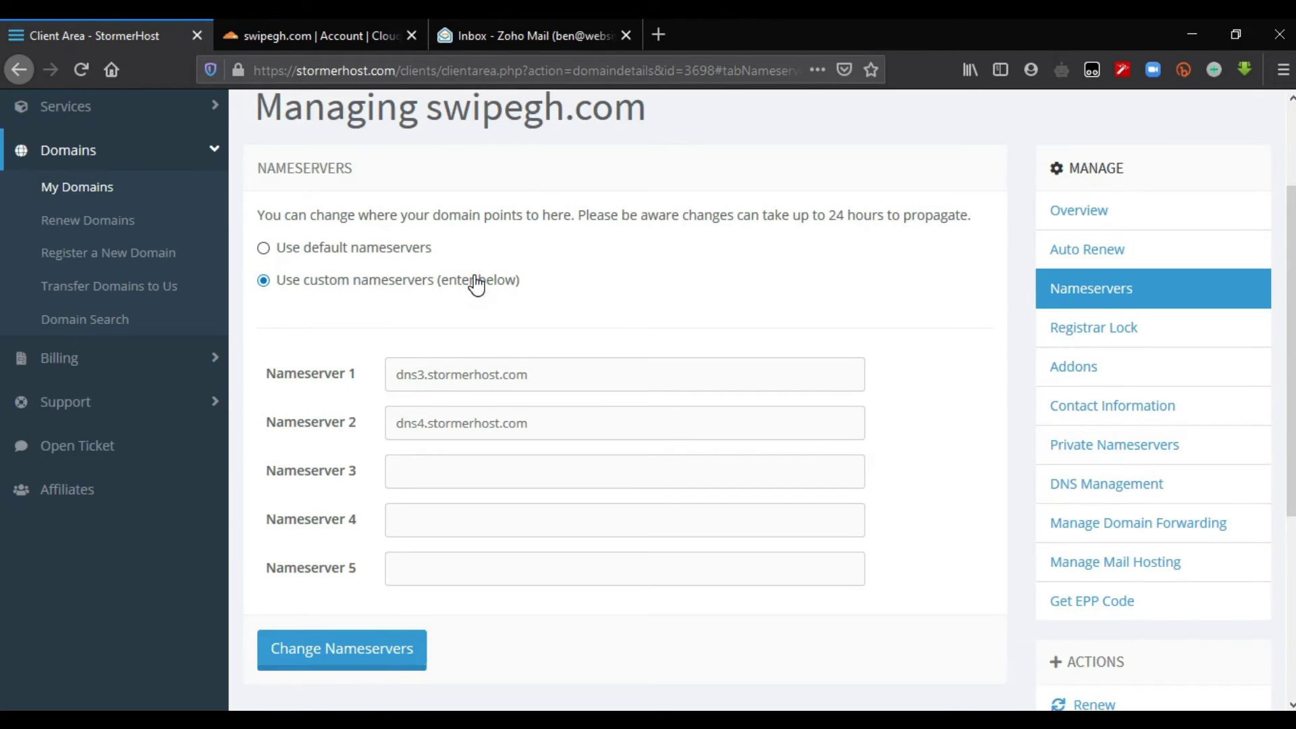
triple_click(581, 377)
key("ctrl+v")
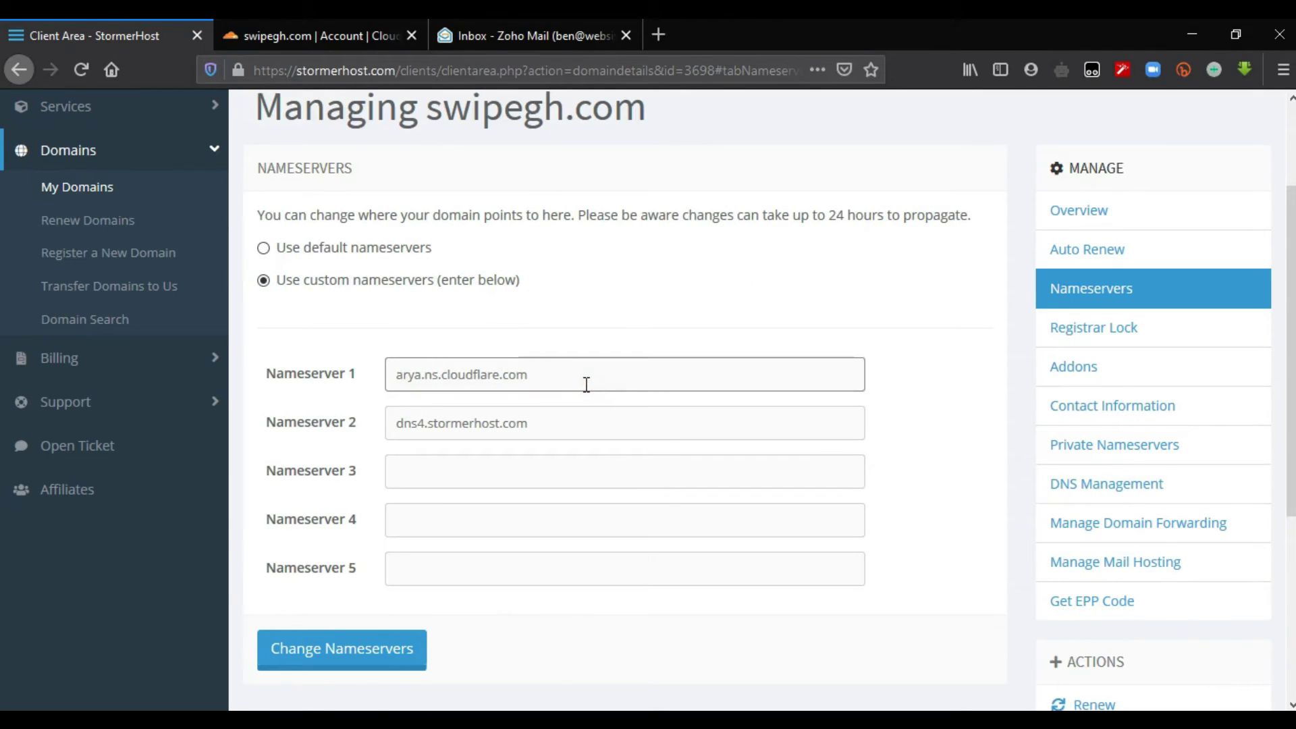
Step: Copy Cloudflare's second nameserver, clayton.ns.cloudflare.com, into StormerHost's Nameserver 2 and save the nameserver change
left_click(334, 24)
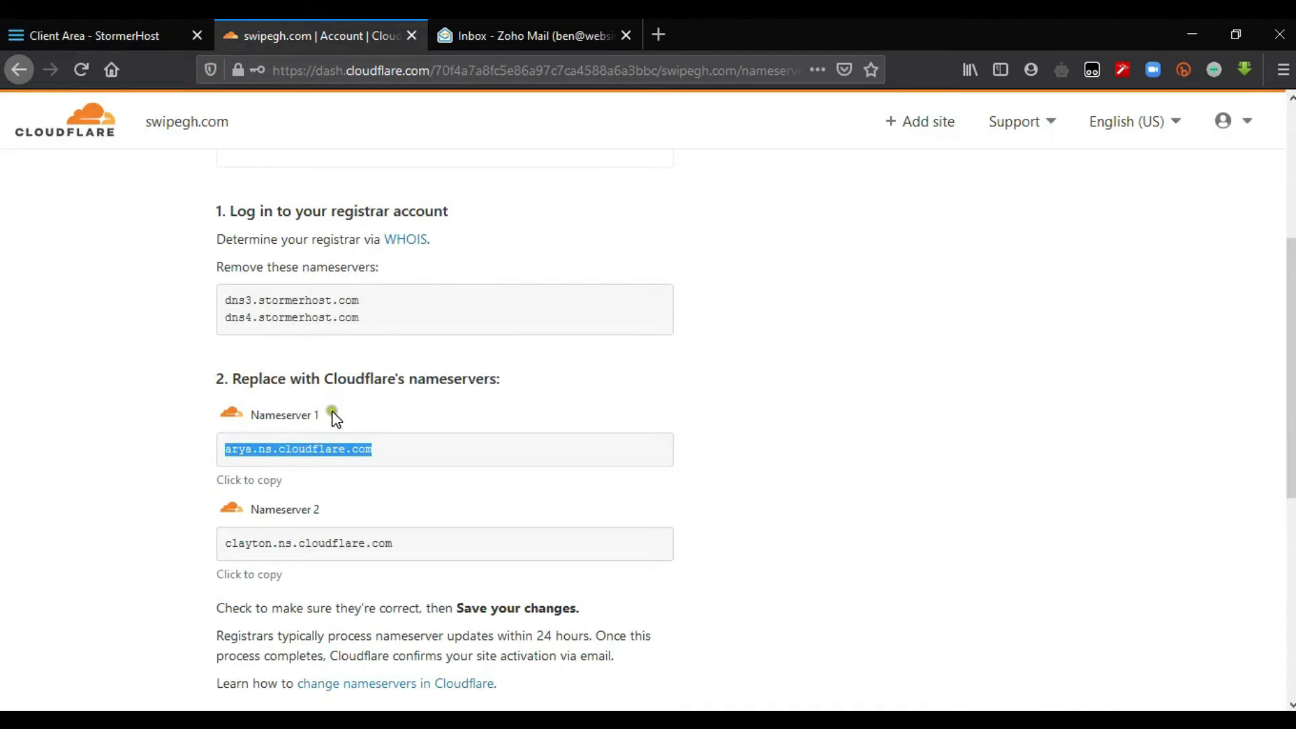
left_click(349, 542)
key("ctrl+c")
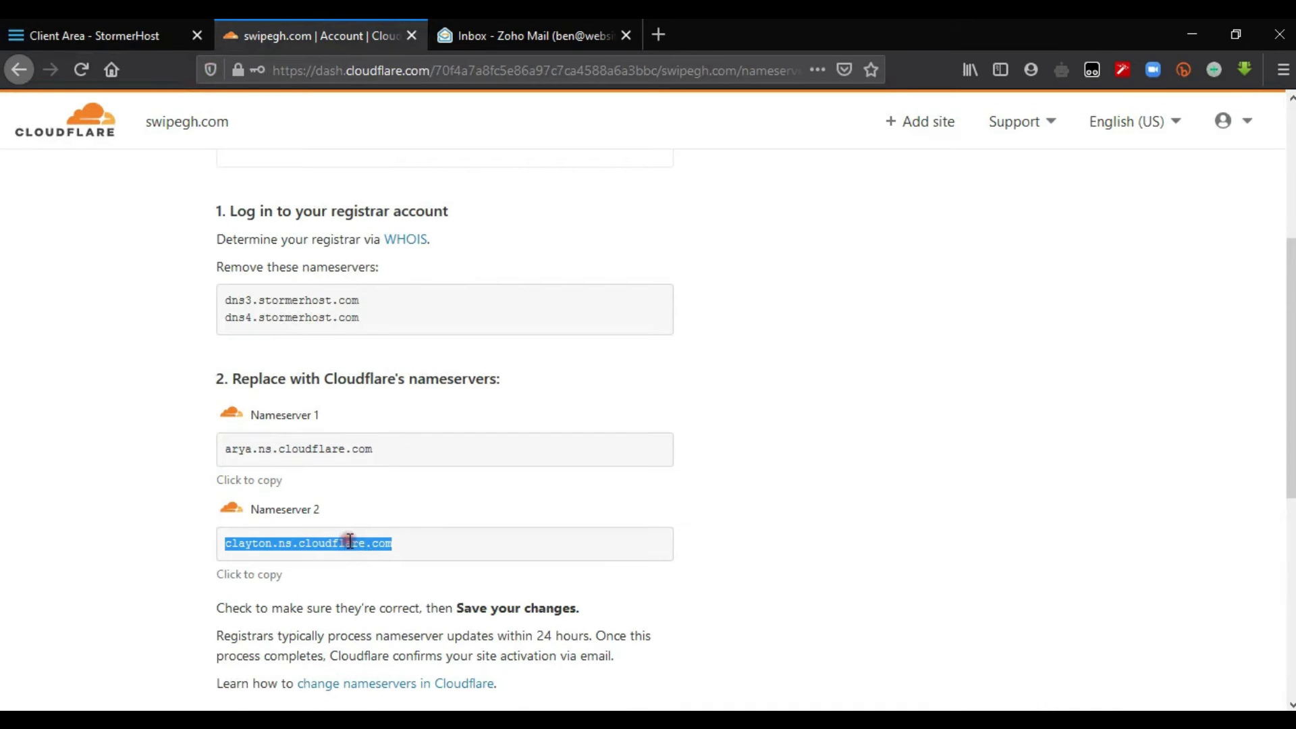
left_click(102, 34)
triple_click(557, 425)
key("ctrl+v")
scroll(720, 430, "down", 2)
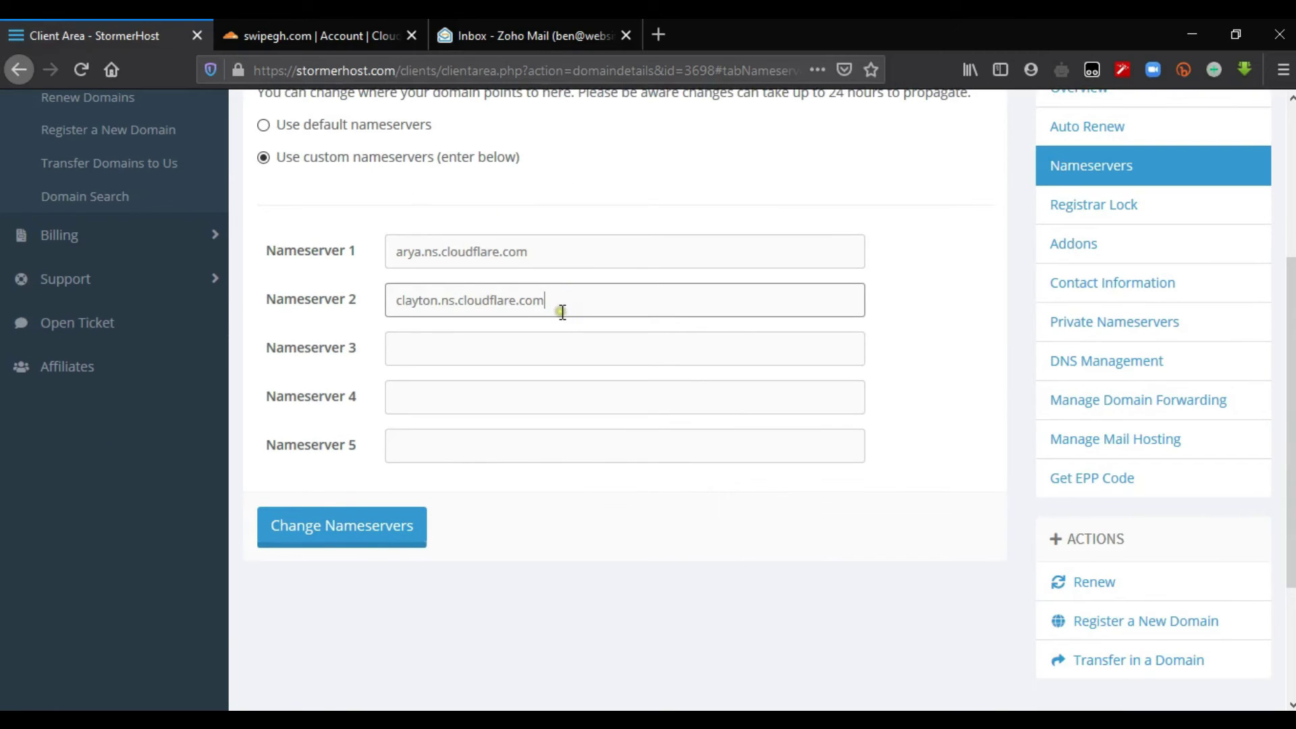
left_click(375, 538)
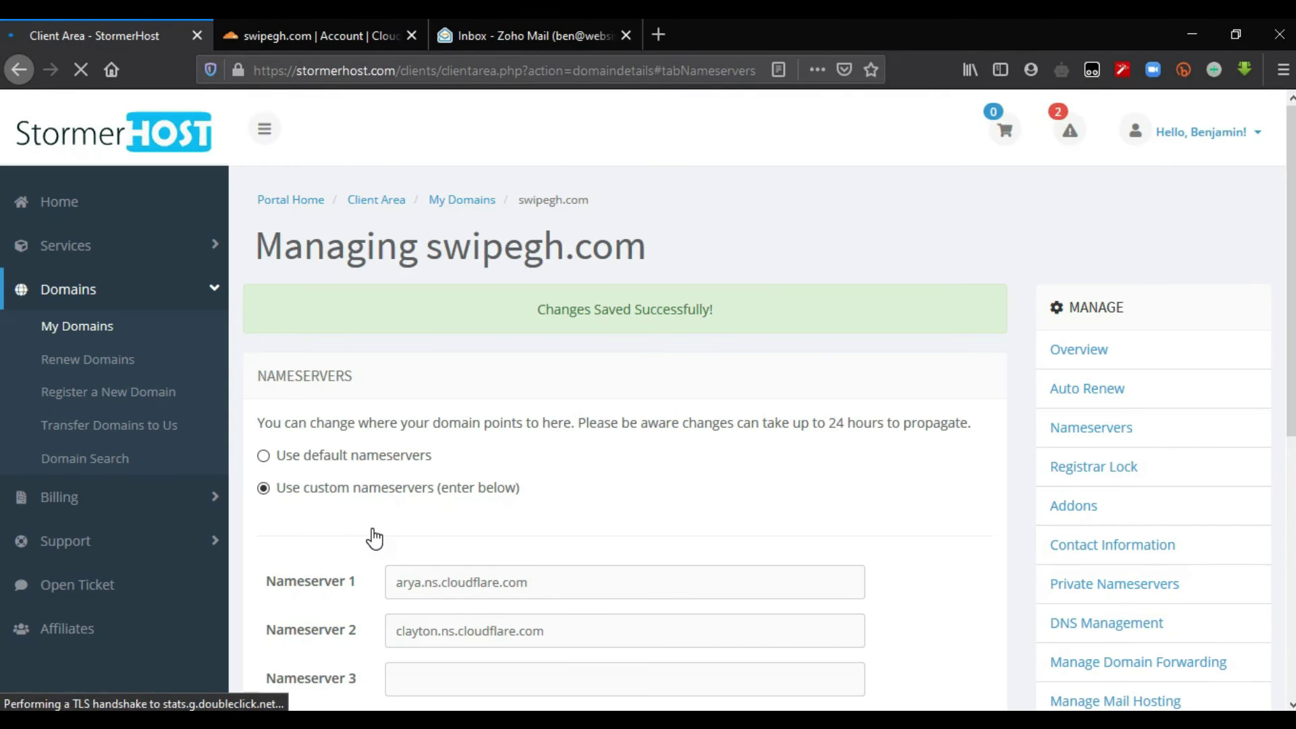
scroll(370, 535, "down", 3)
Step: Return to Cloudflare, have it check the changed nameservers, and postpone the Quick Start Guide
left_click(318, 31)
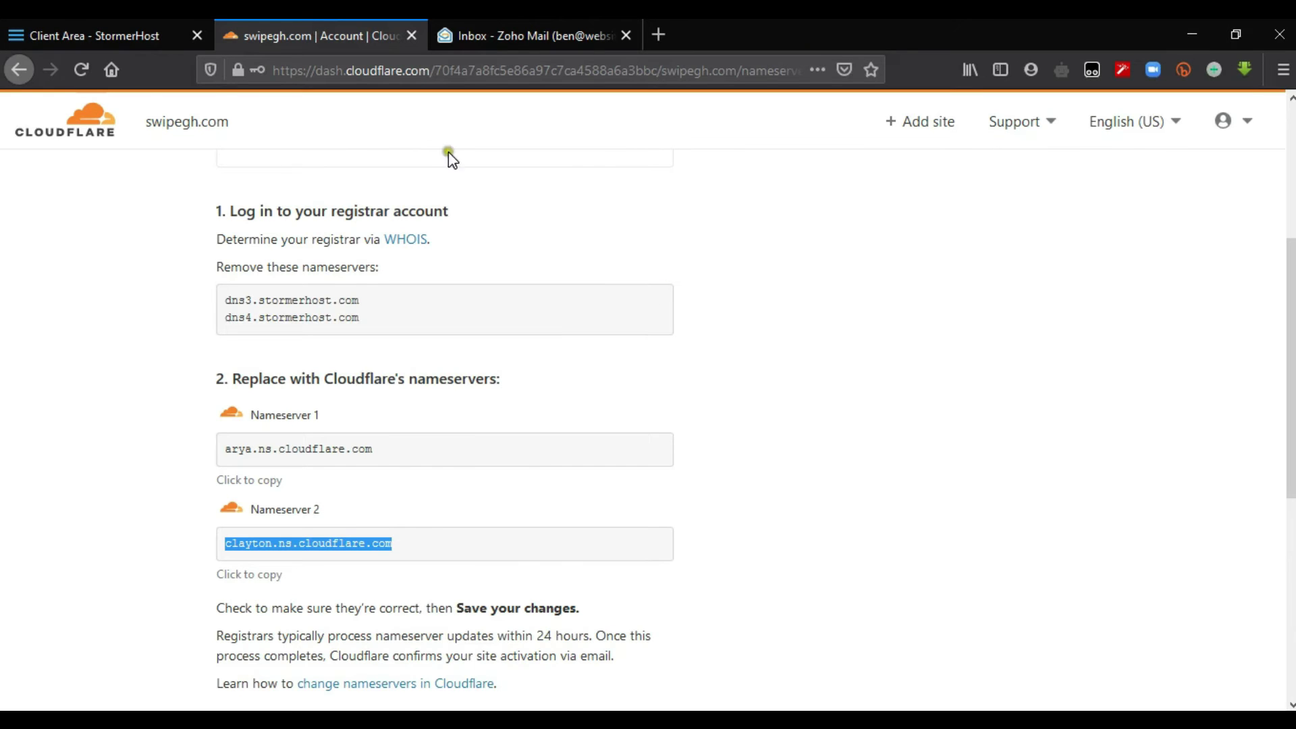
scroll(878, 594, "down", 3)
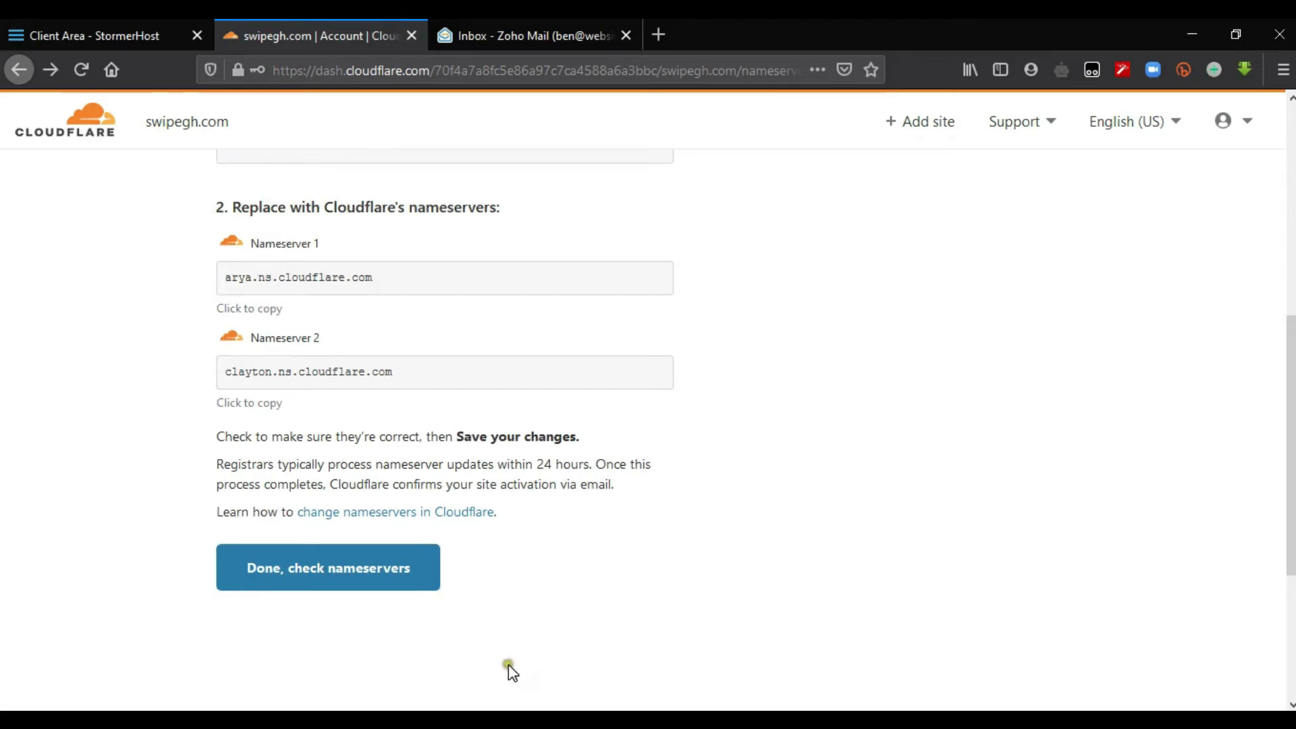
left_click(413, 575)
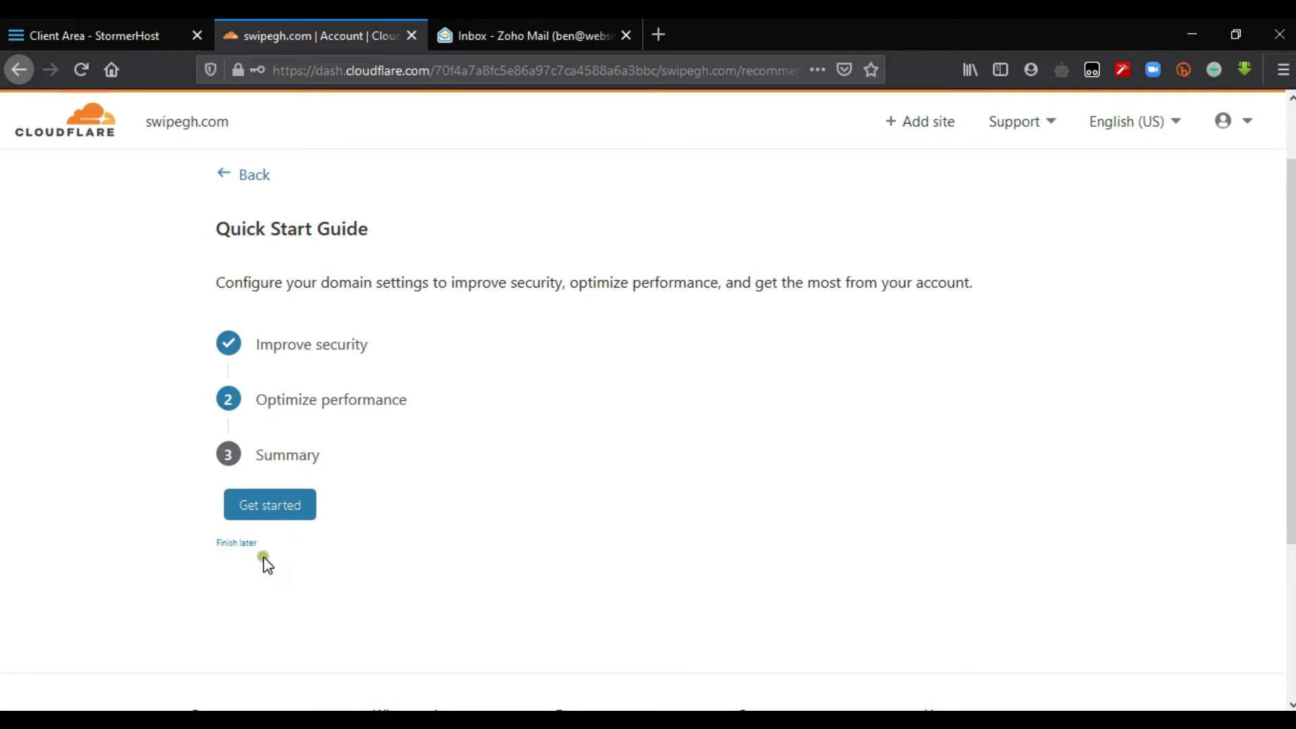
left_click(246, 543)
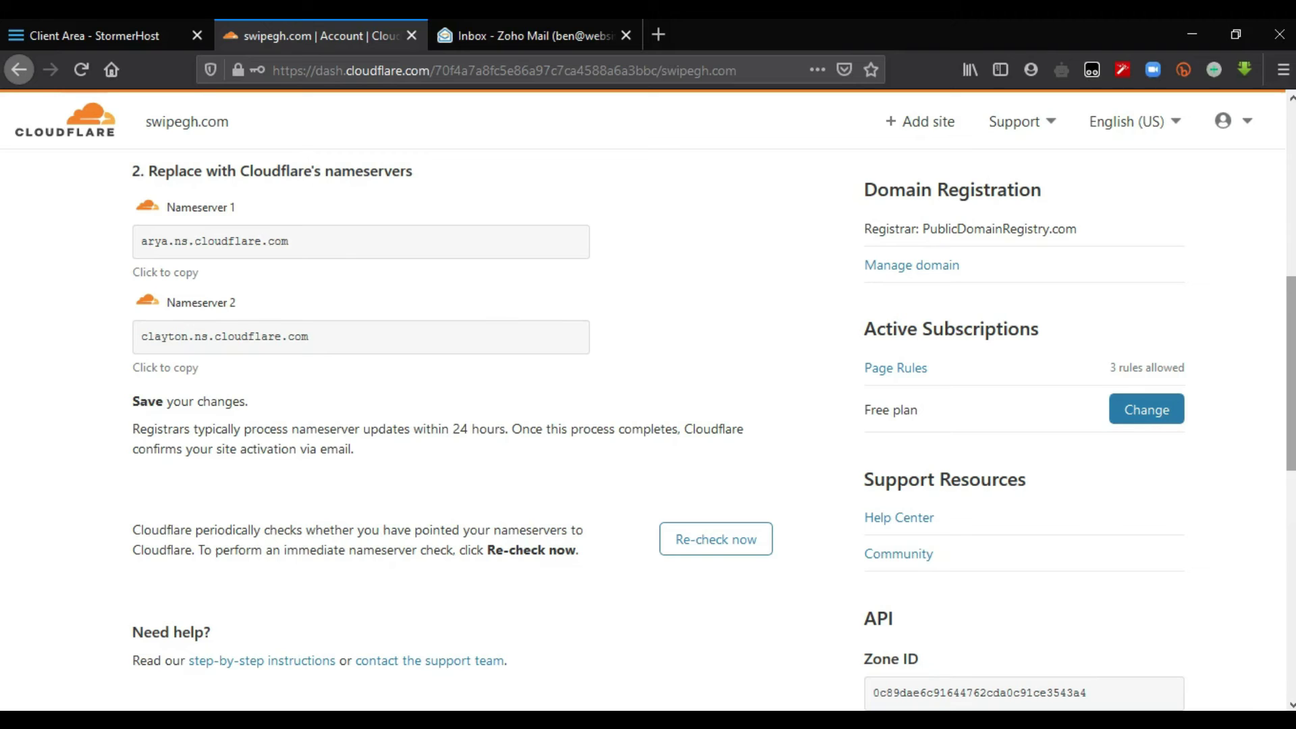
Step: Request an immediate nameserver re-check for swipegh.com and reload its overview page
scroll(715, 473, "down", 1)
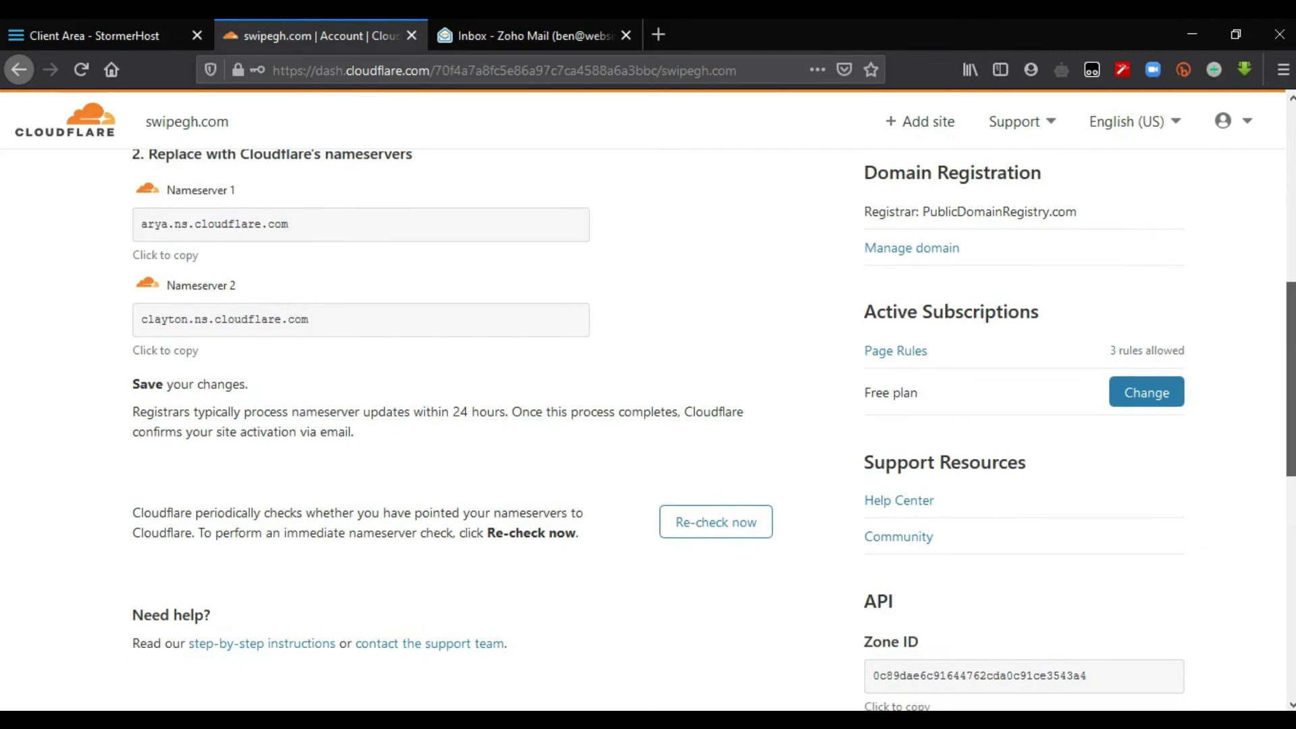
left_click(715, 525)
scroll(524, 498, "down", 3)
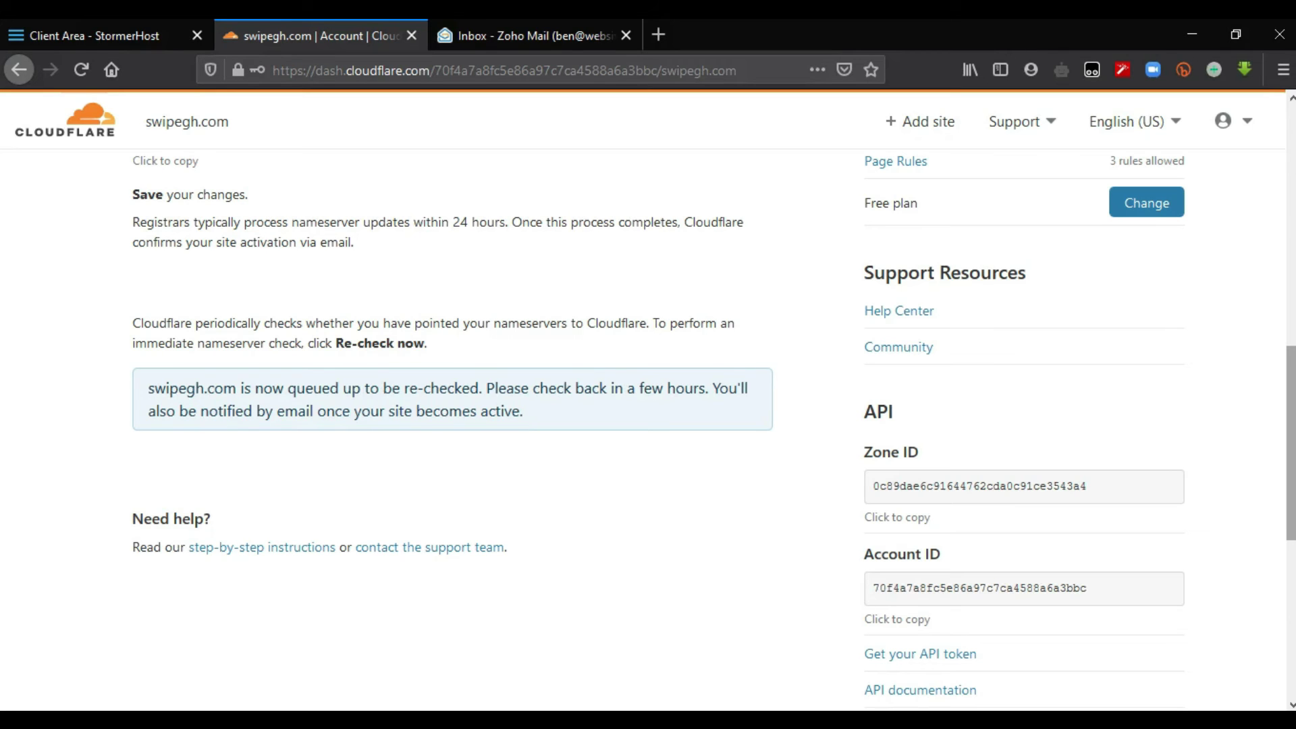
scroll(648, 405, "up", 10)
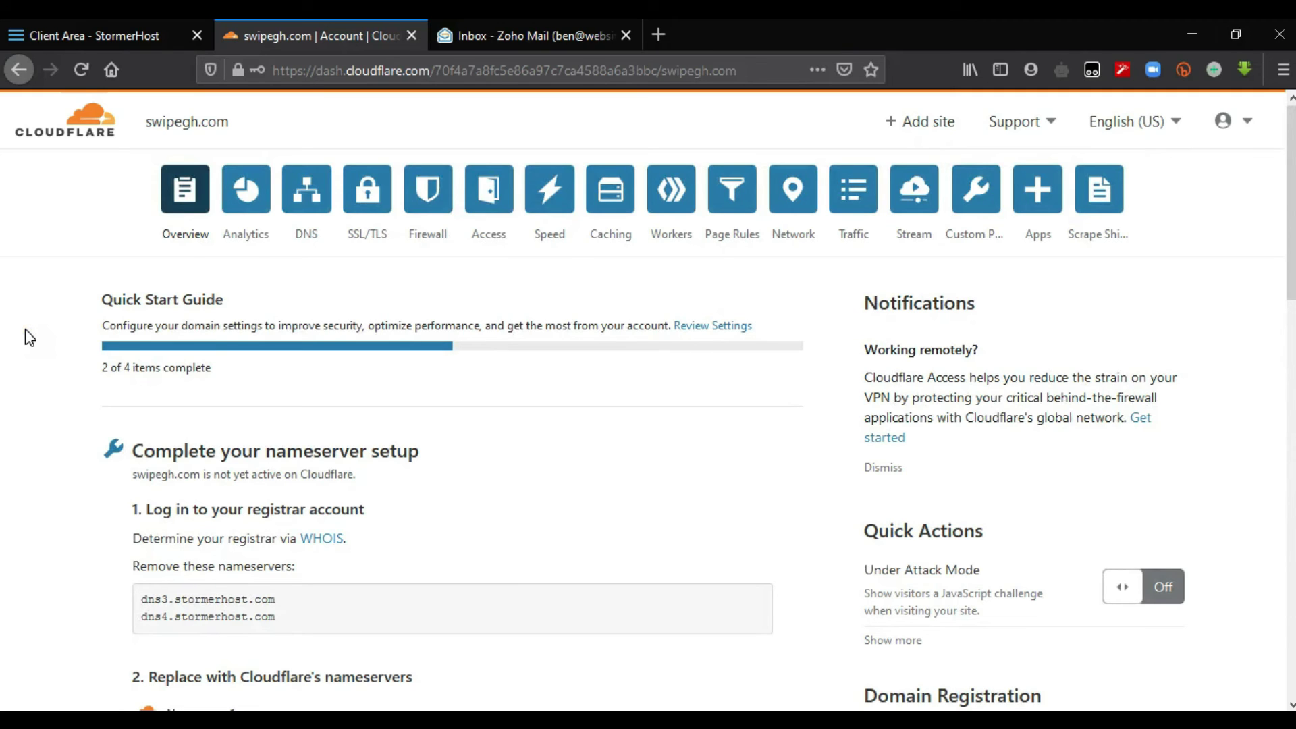
left_click(80, 72)
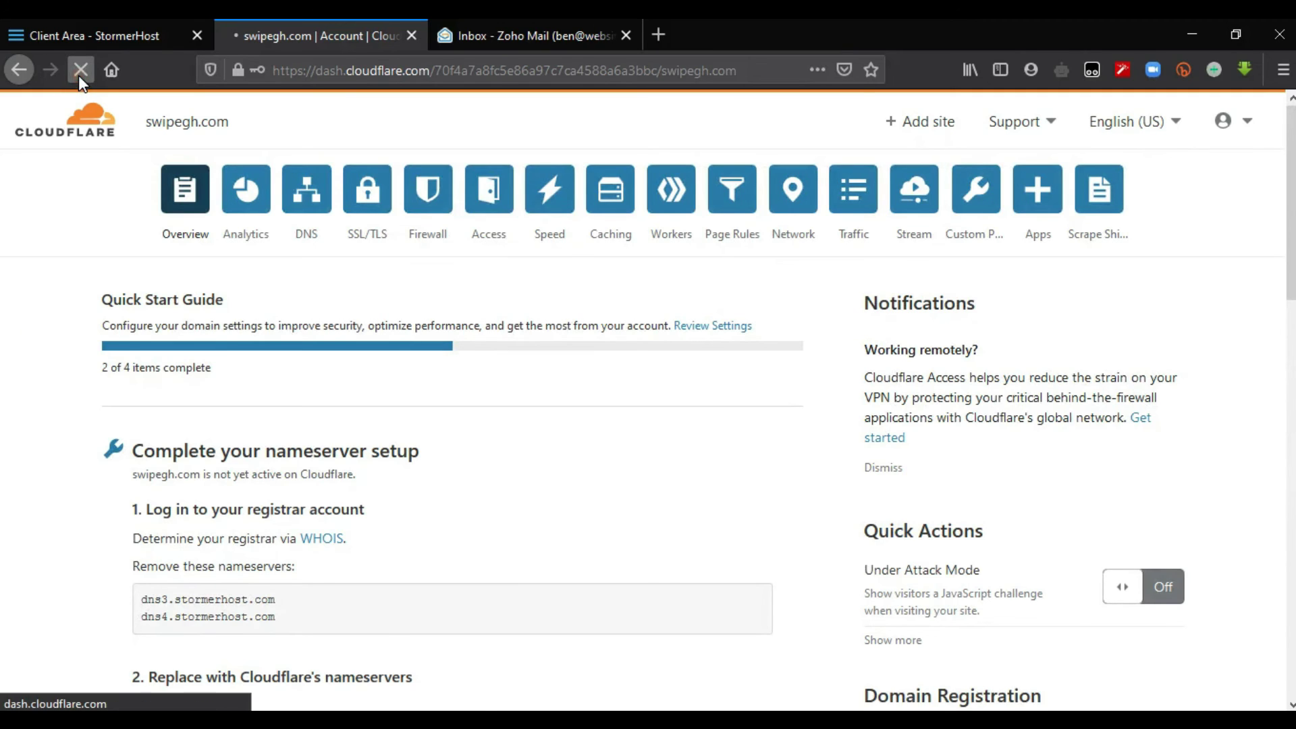